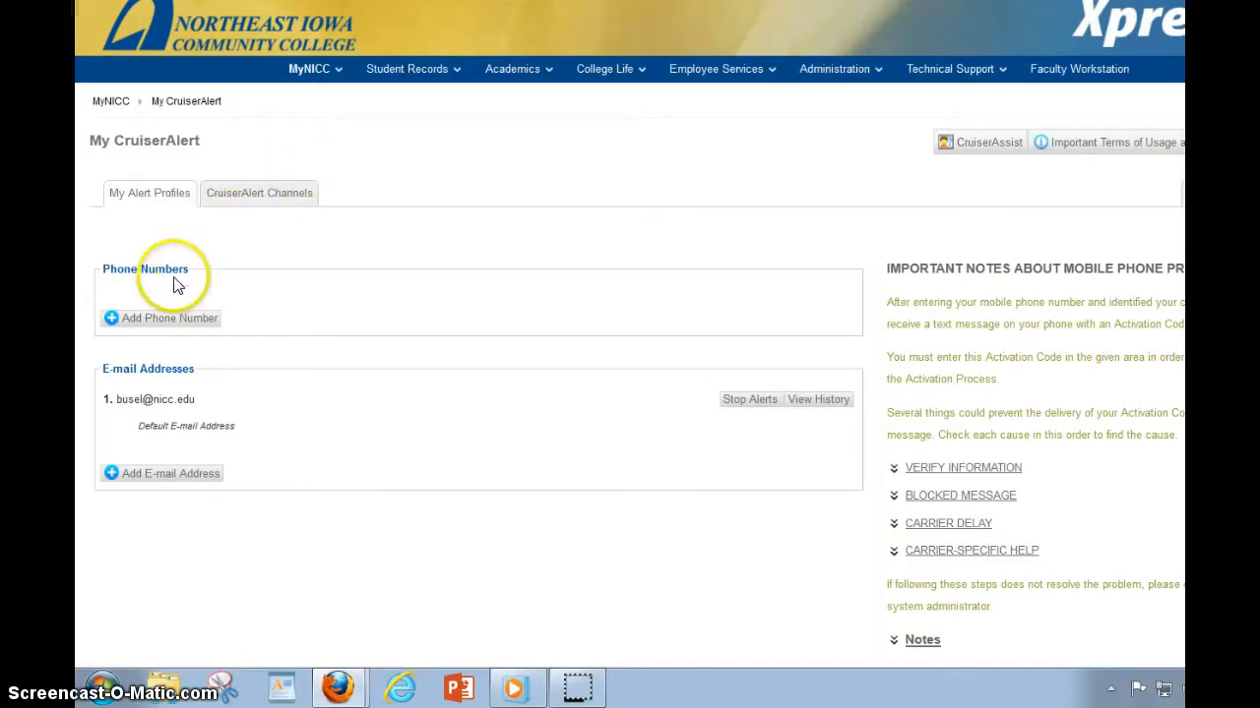
# Step: Add the cell phone number, re-entered for confirmation, with carrier US Cellular (US) and save it
pyautogui.click(158, 318)
pyautogui.click(199, 45)
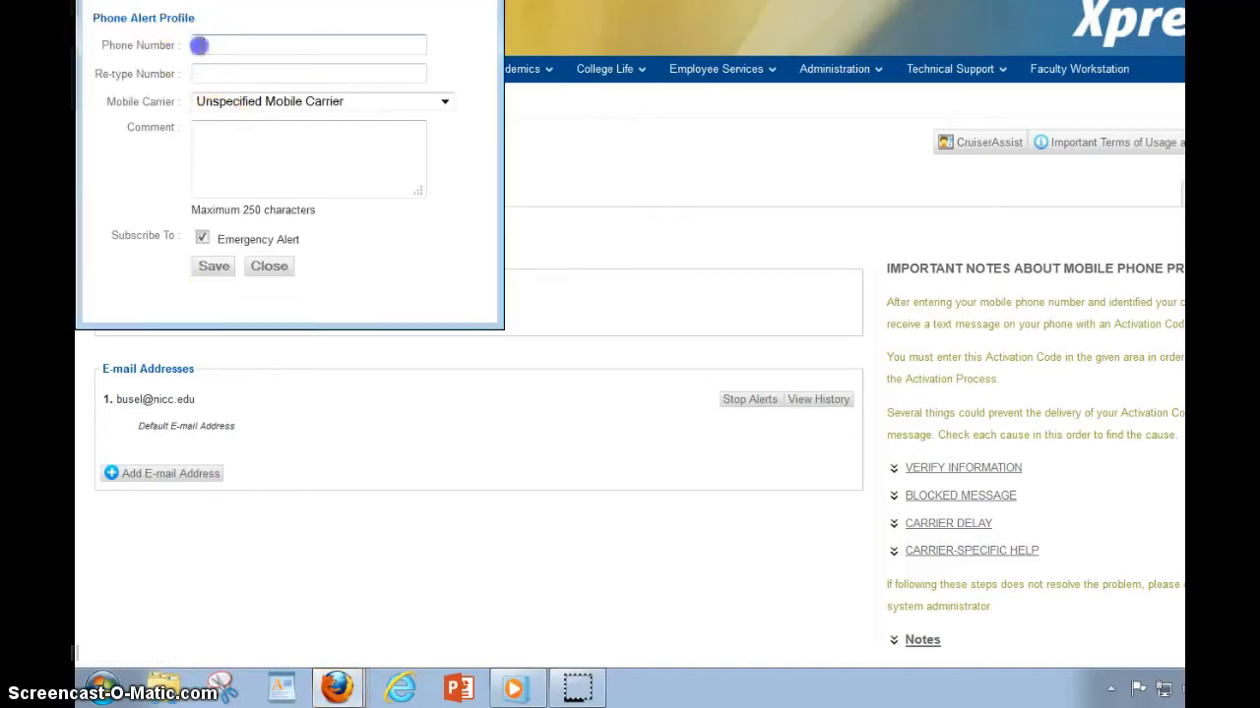
pyautogui.click(258, 69)
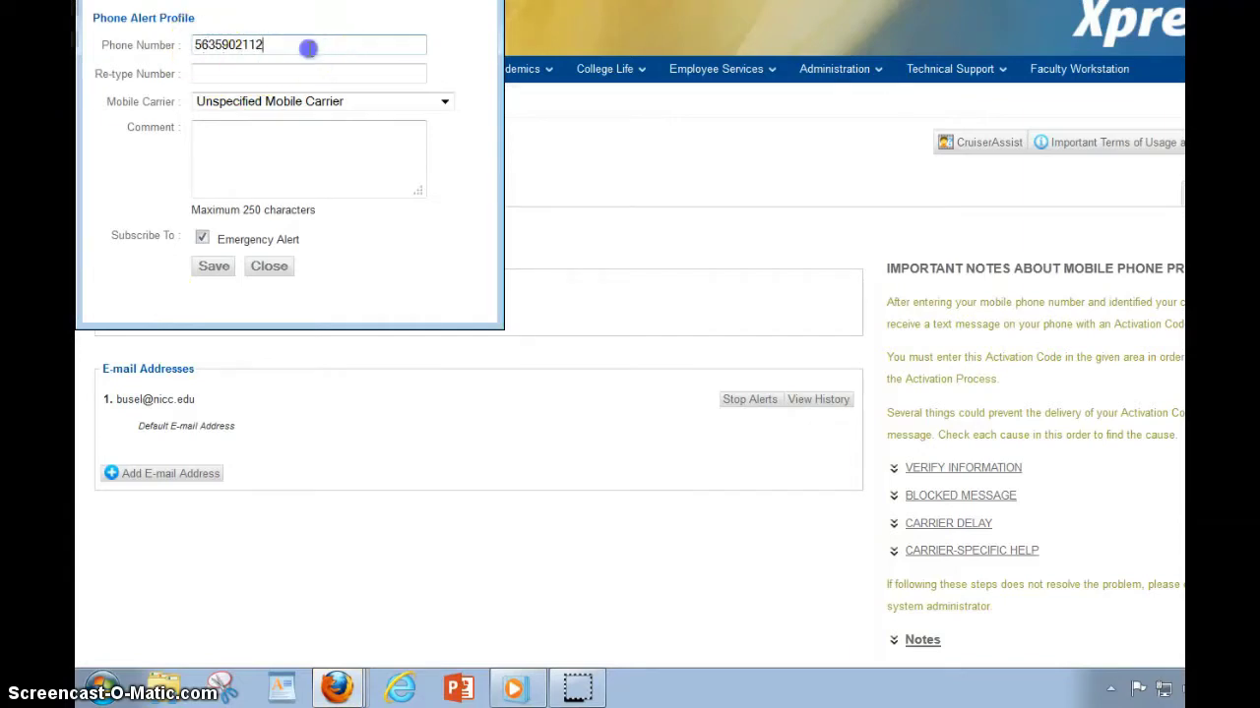
pyautogui.moveTo(309, 45); pyautogui.dragTo(183, 45)
pyautogui.hotkey('ctrl', 'c')
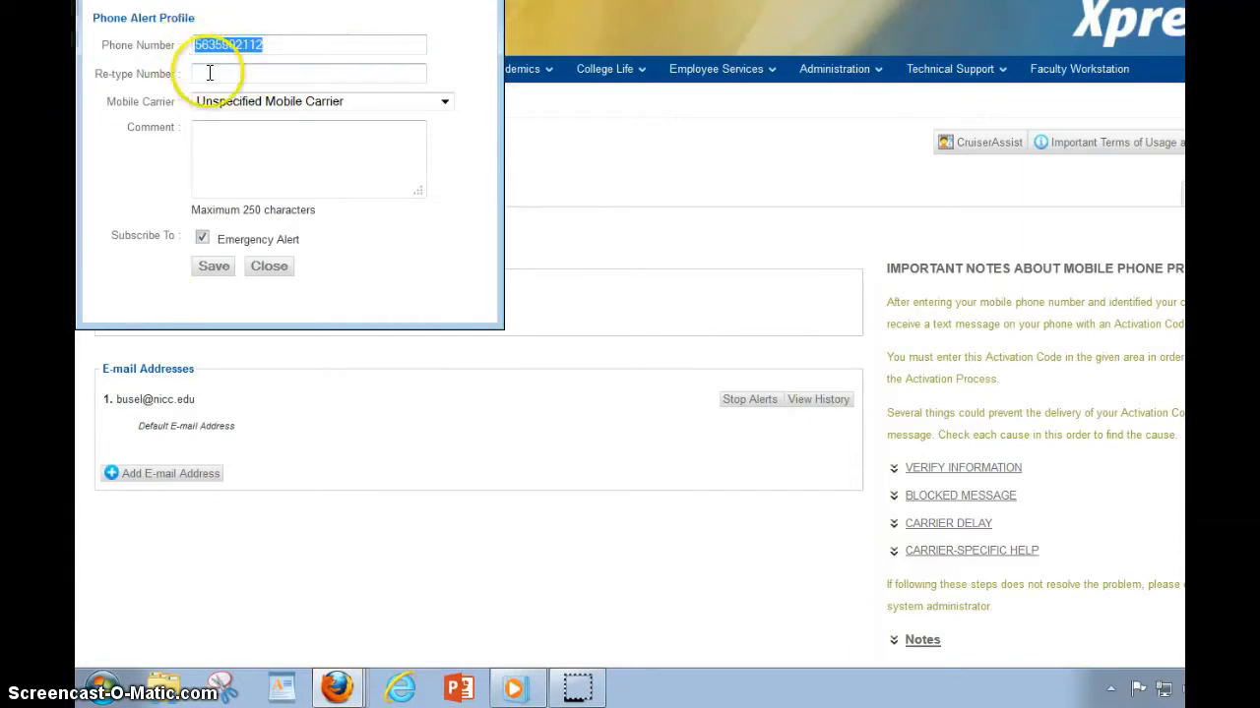
pyautogui.click(209, 72)
pyautogui.hotkey('ctrl', 'v')
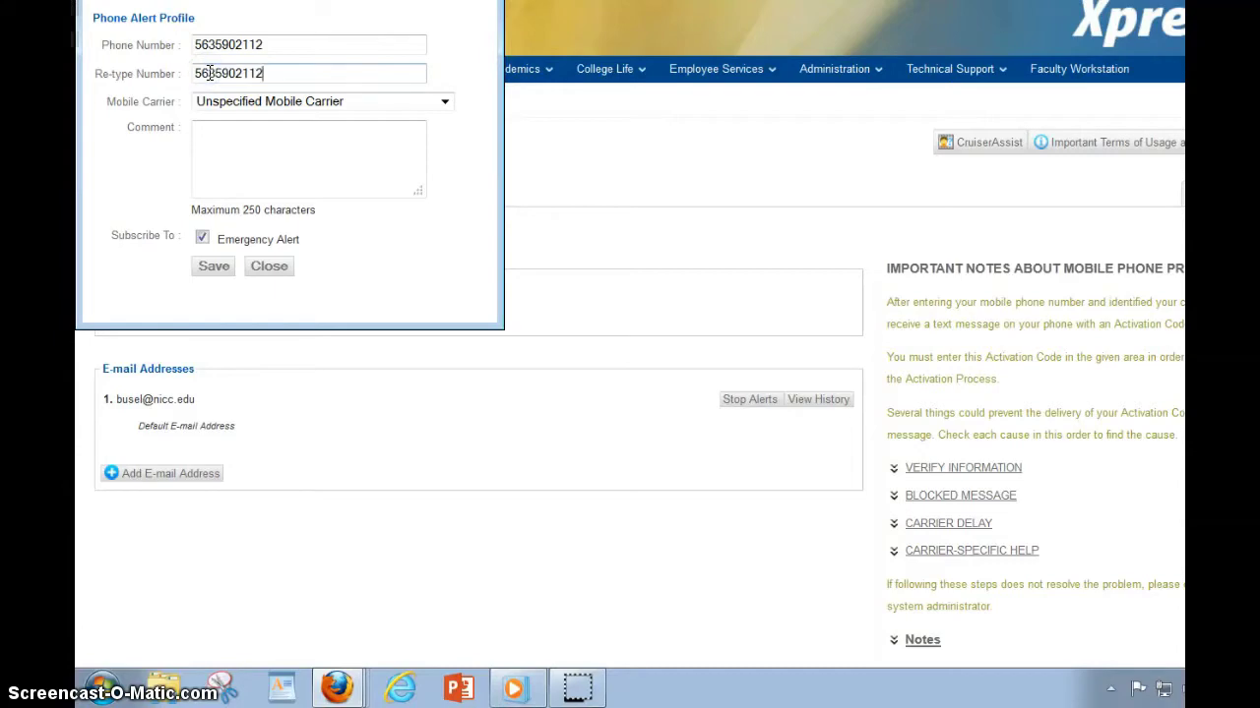
pyautogui.click(444, 103)
pyautogui.moveTo(446, 169); pyautogui.dragTo(440, 320)
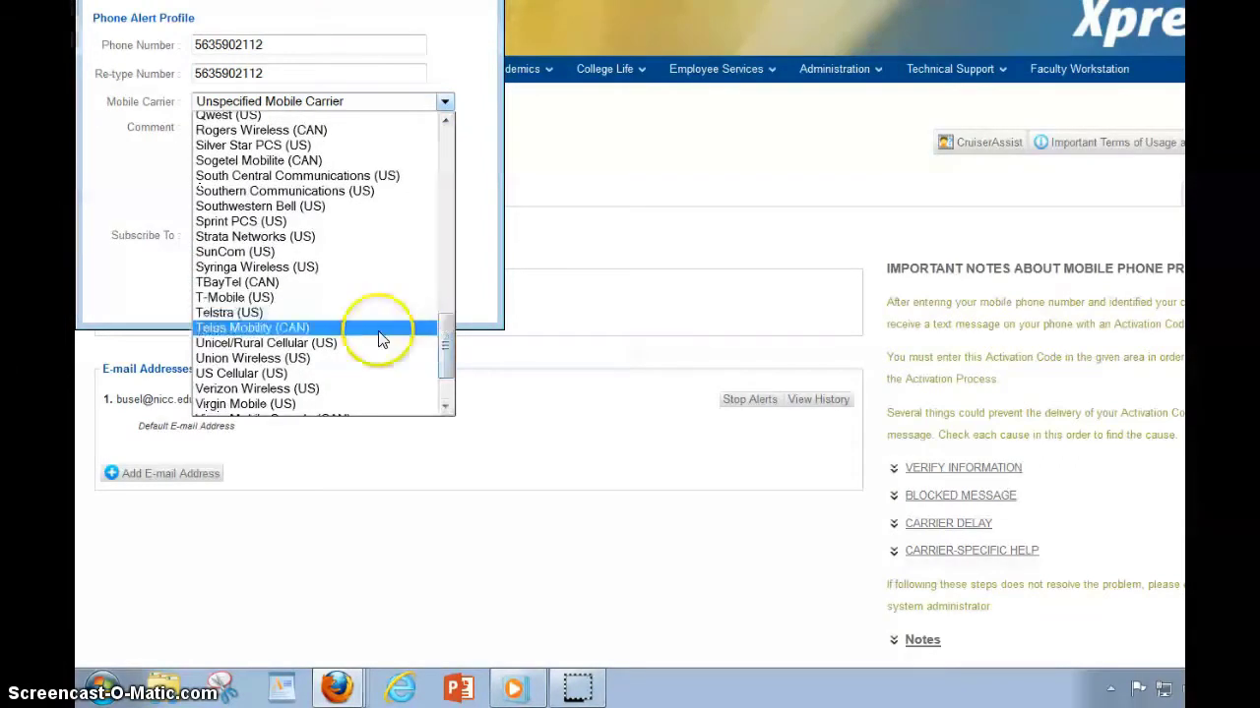
pyautogui.click(310, 377)
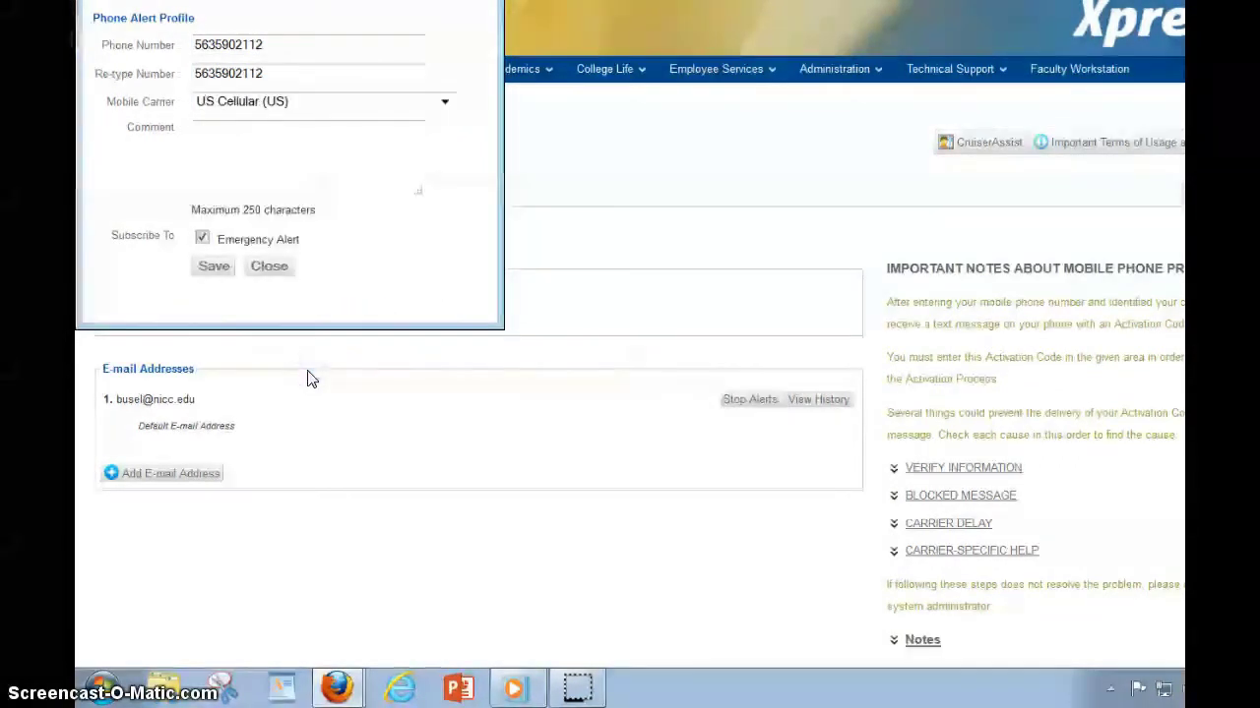
pyautogui.click(218, 266)
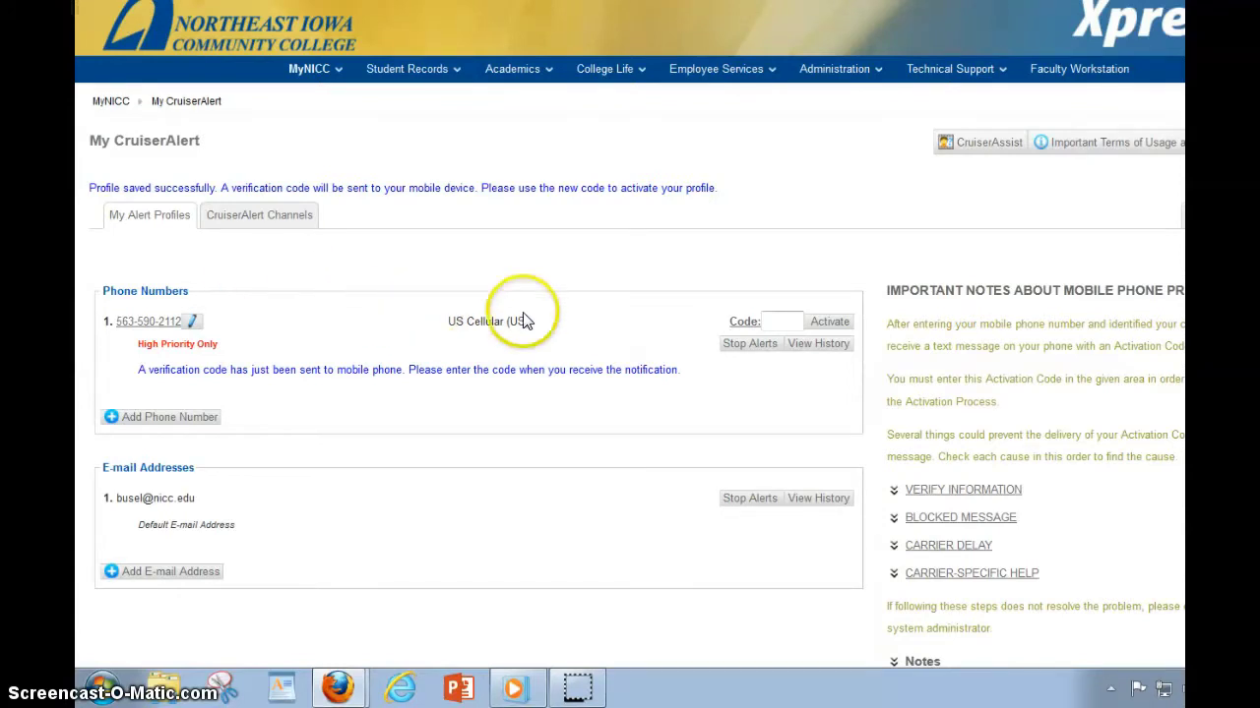
# Step: Enter the received verification code beside the phone number and activate the phone profile
pyautogui.click(778, 323)
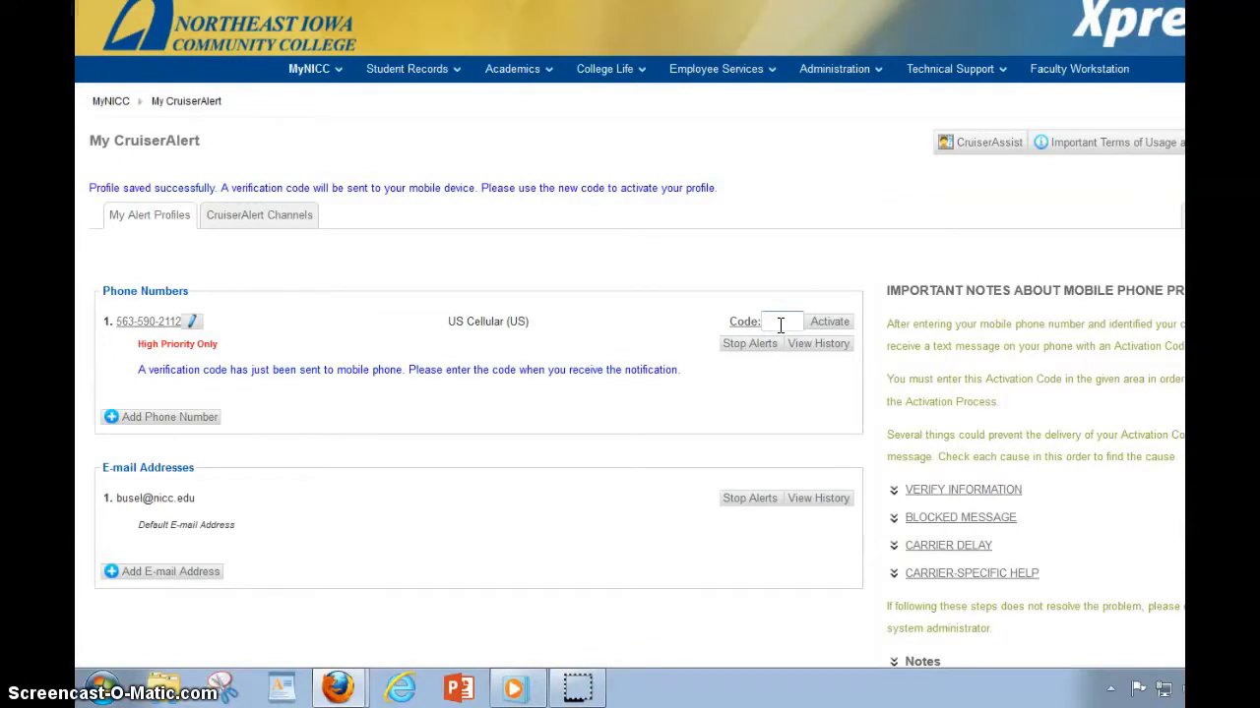
pyautogui.click(832, 322)
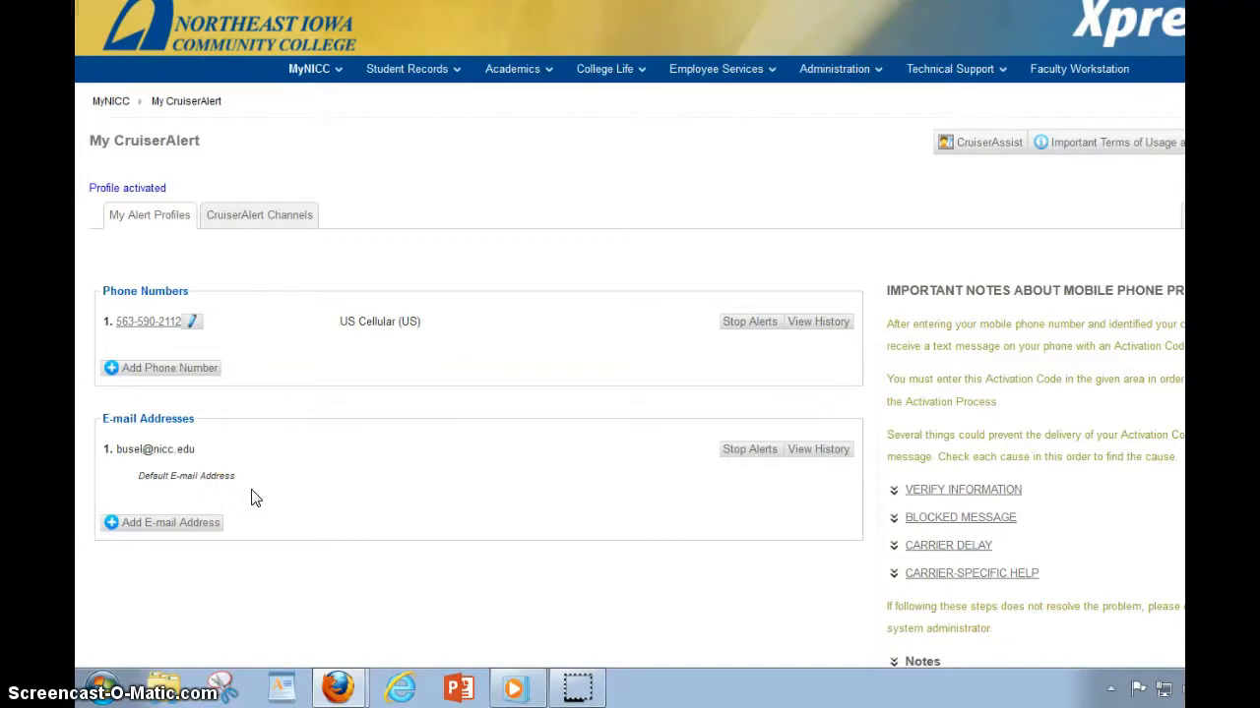
# Step: Add the personal Gmail address, confirmed in Re-type Address, as a new e-mail alert profile
pyautogui.click(197, 527)
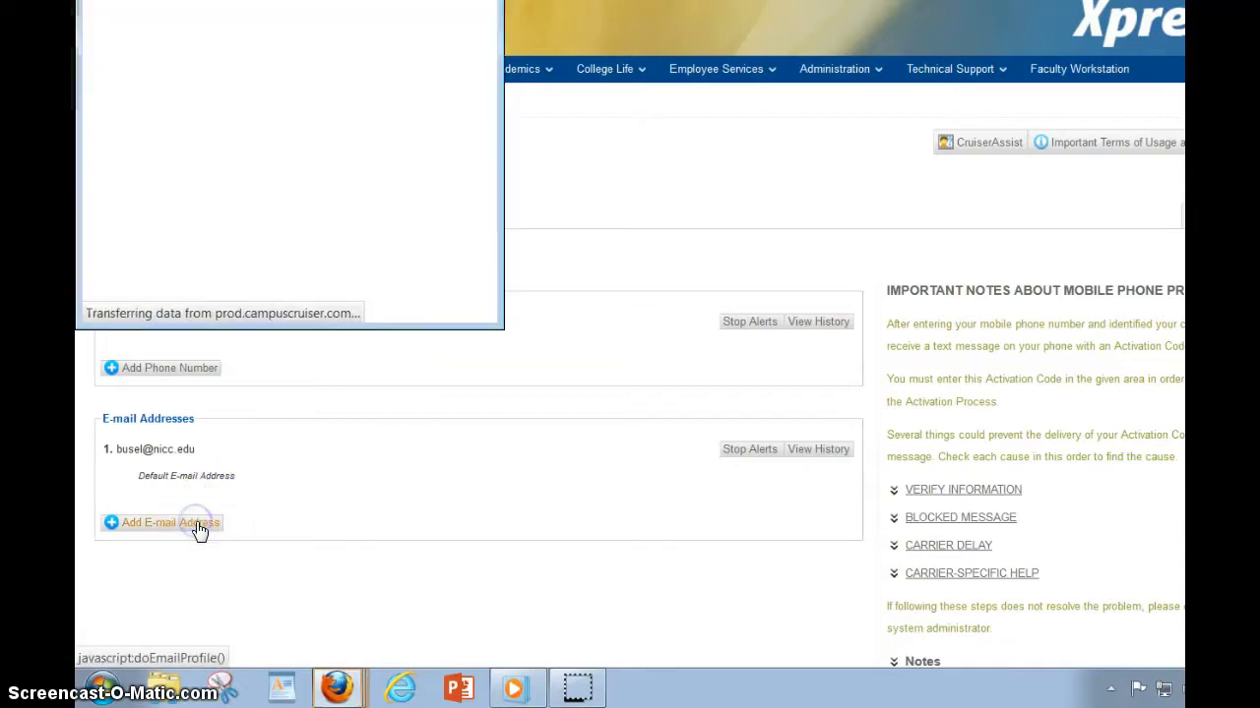
pyautogui.click(215, 44)
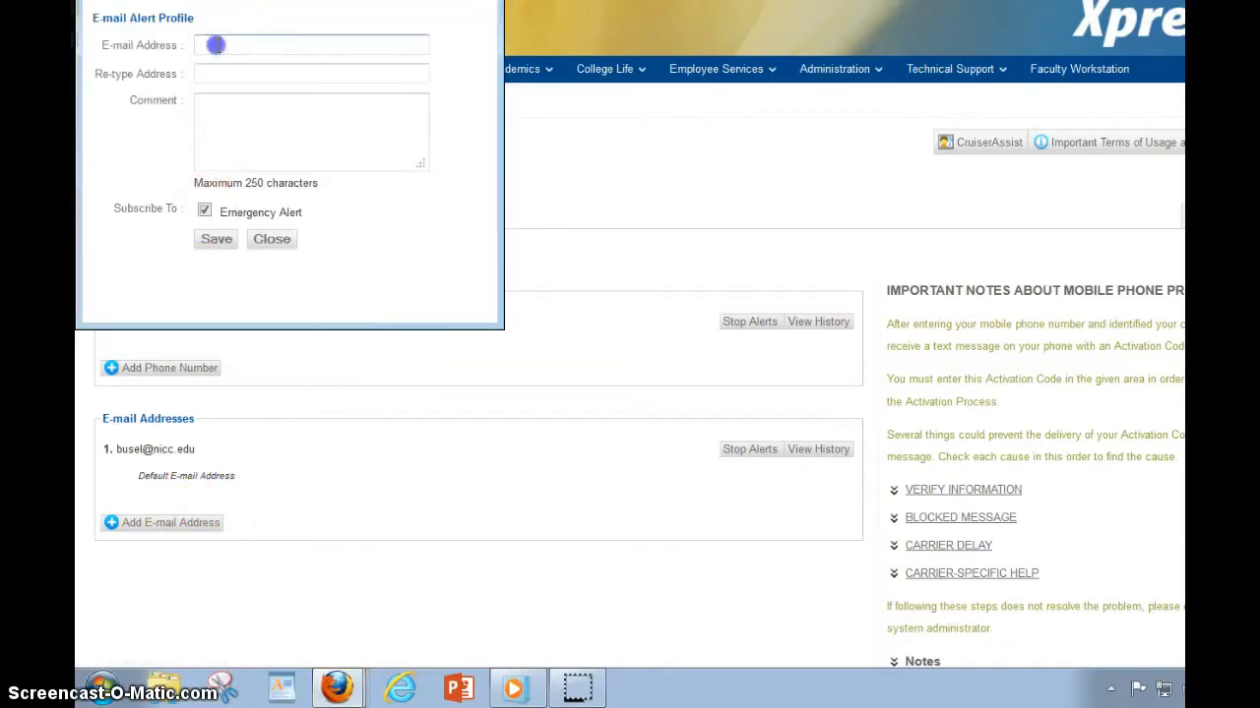
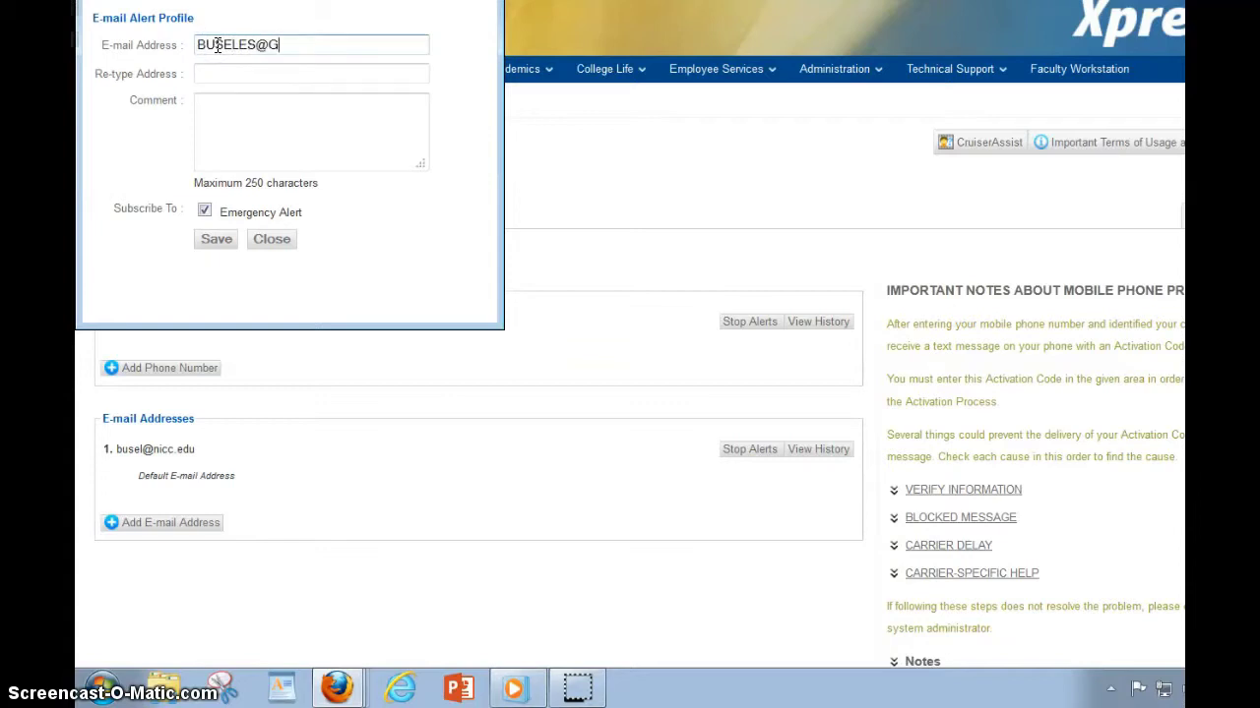
pyautogui.moveTo(357, 55); pyautogui.dragTo(193, 35)
pyautogui.hotkey('ctrl', 'c')
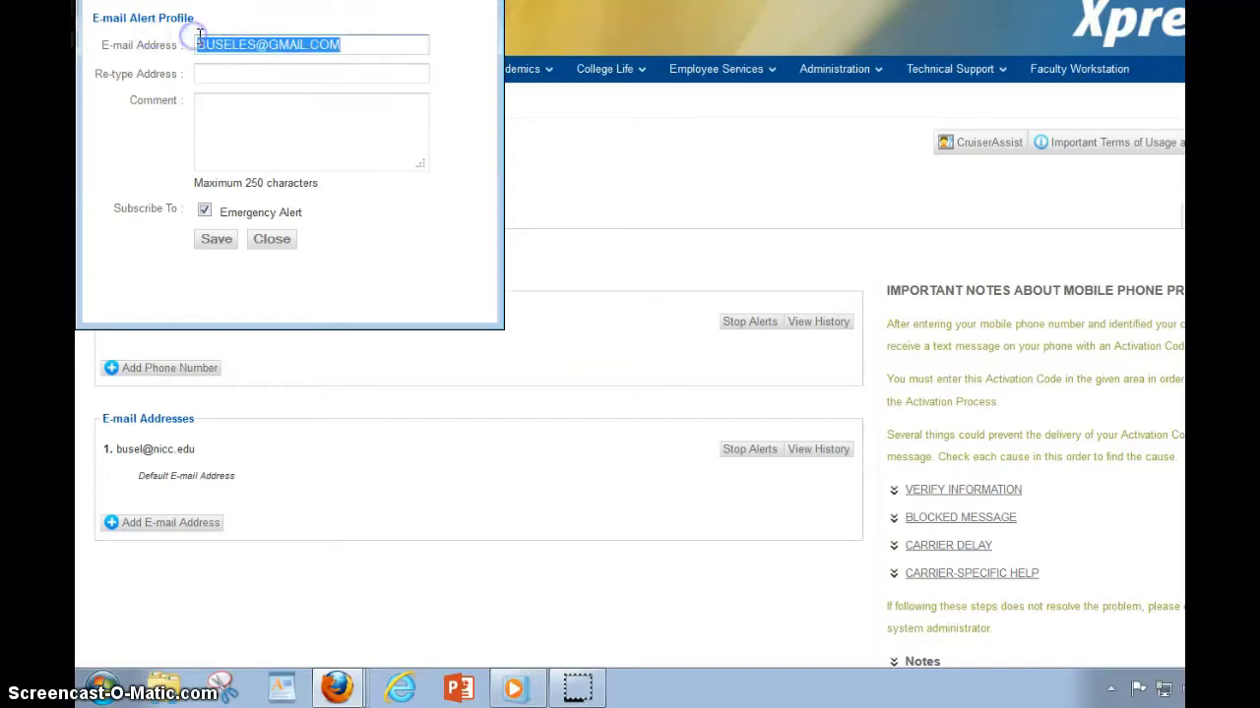
pyautogui.click(226, 69)
pyautogui.hotkey('ctrl', 'v')
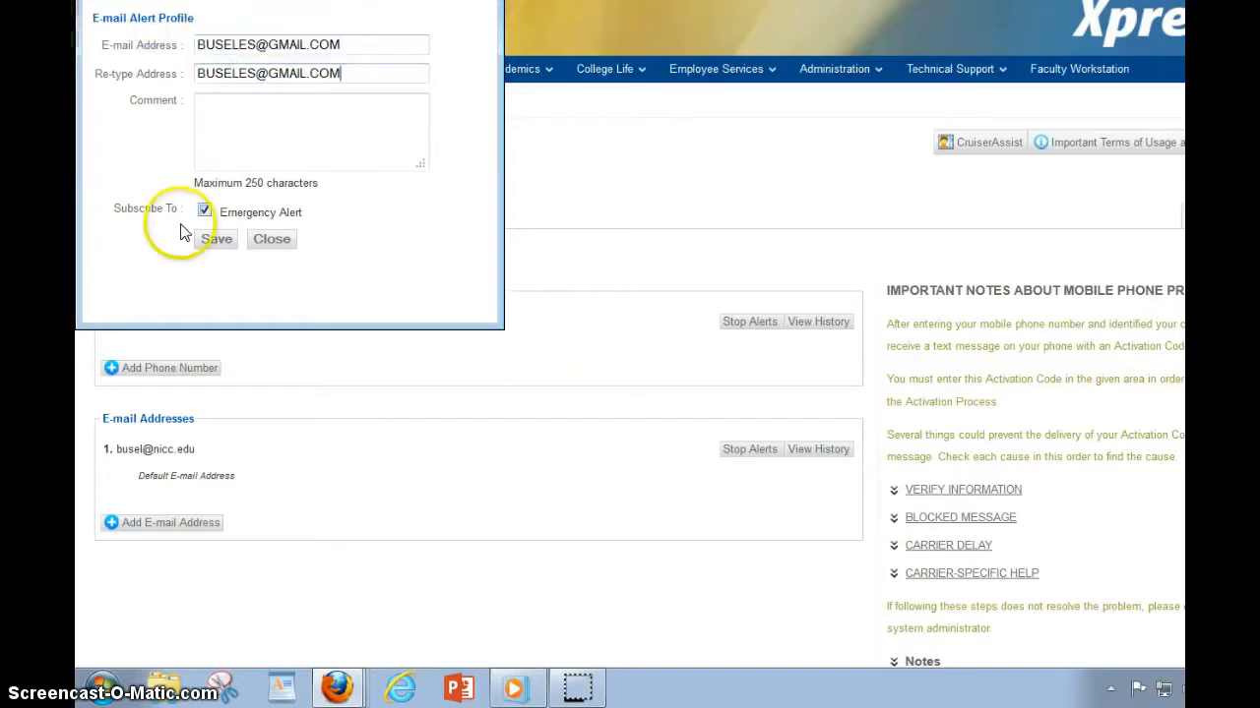
pyautogui.click(215, 241)
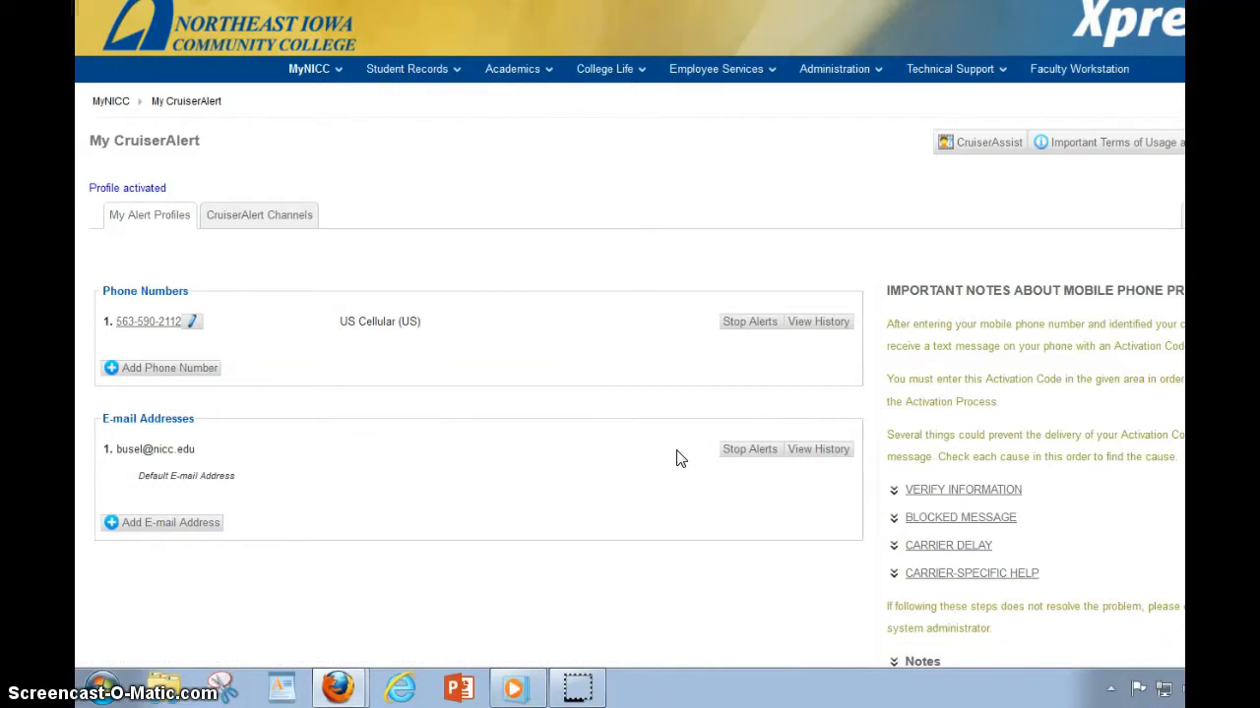
# Step: Go to CruiserAlert Channels and open Change on the Emergency or Weather Alert - Peosta/DUC row
pyautogui.click(637, 459)
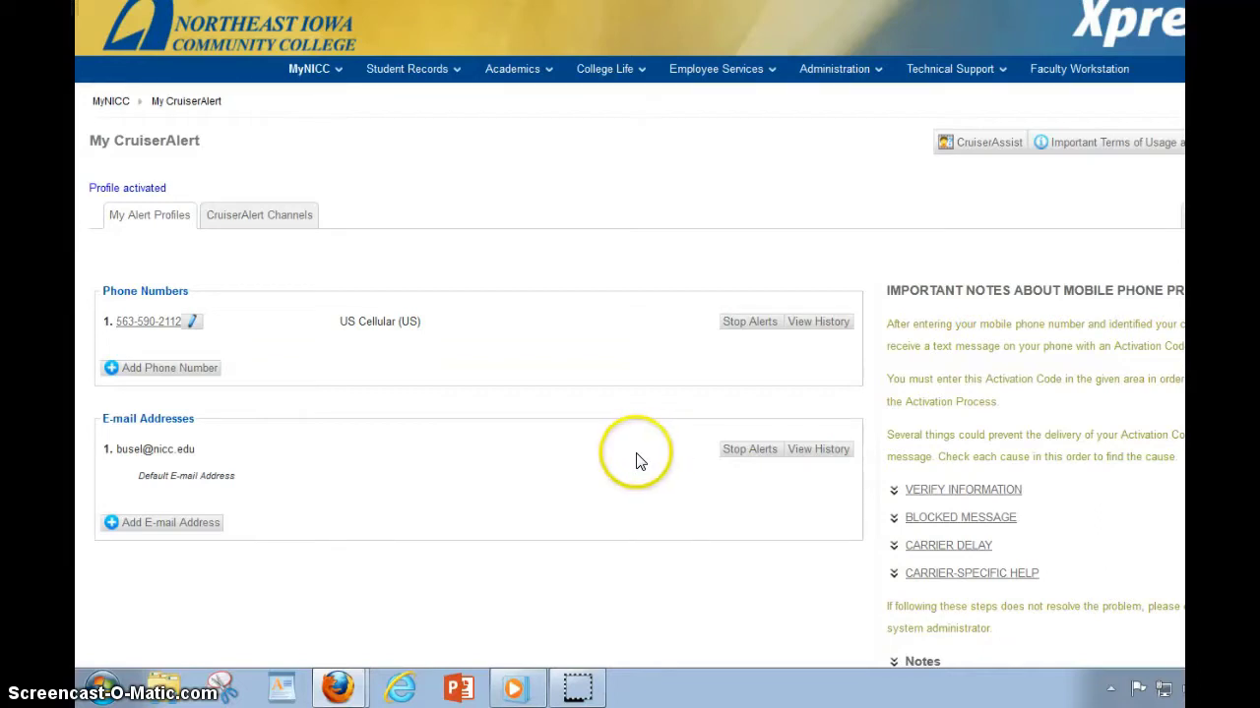
pyautogui.click(275, 221)
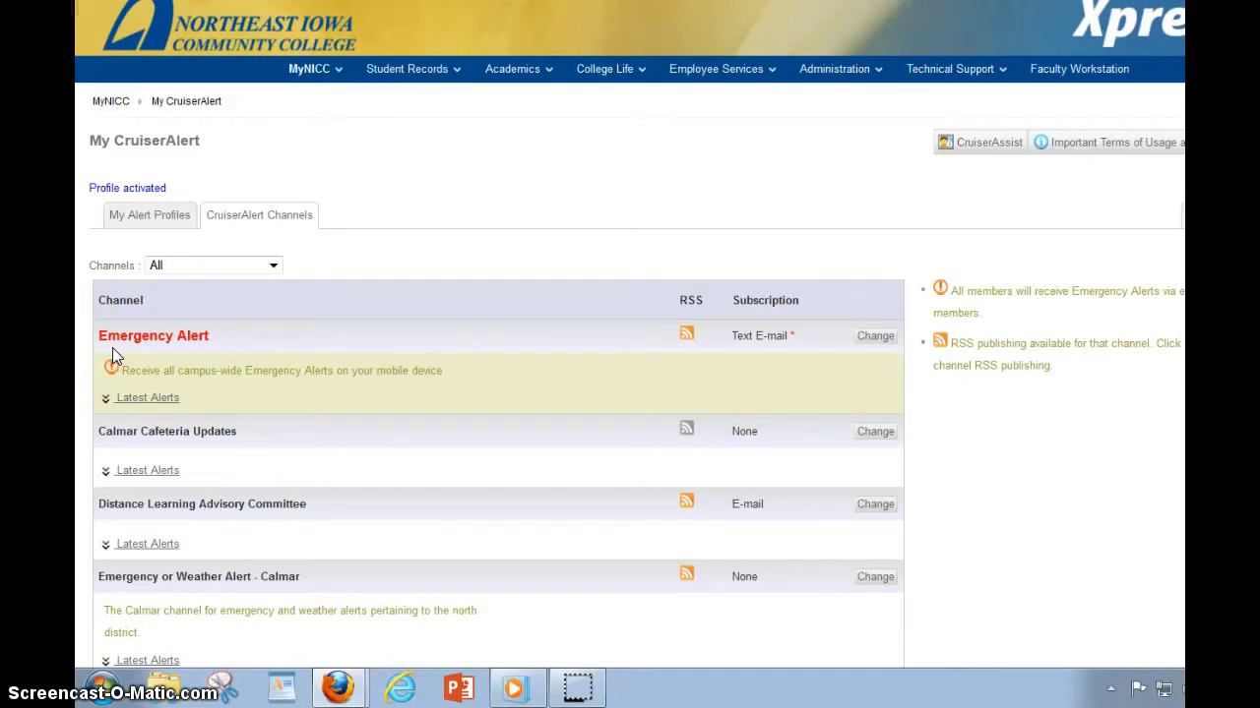
pyautogui.scroll(-5, 112, 348)
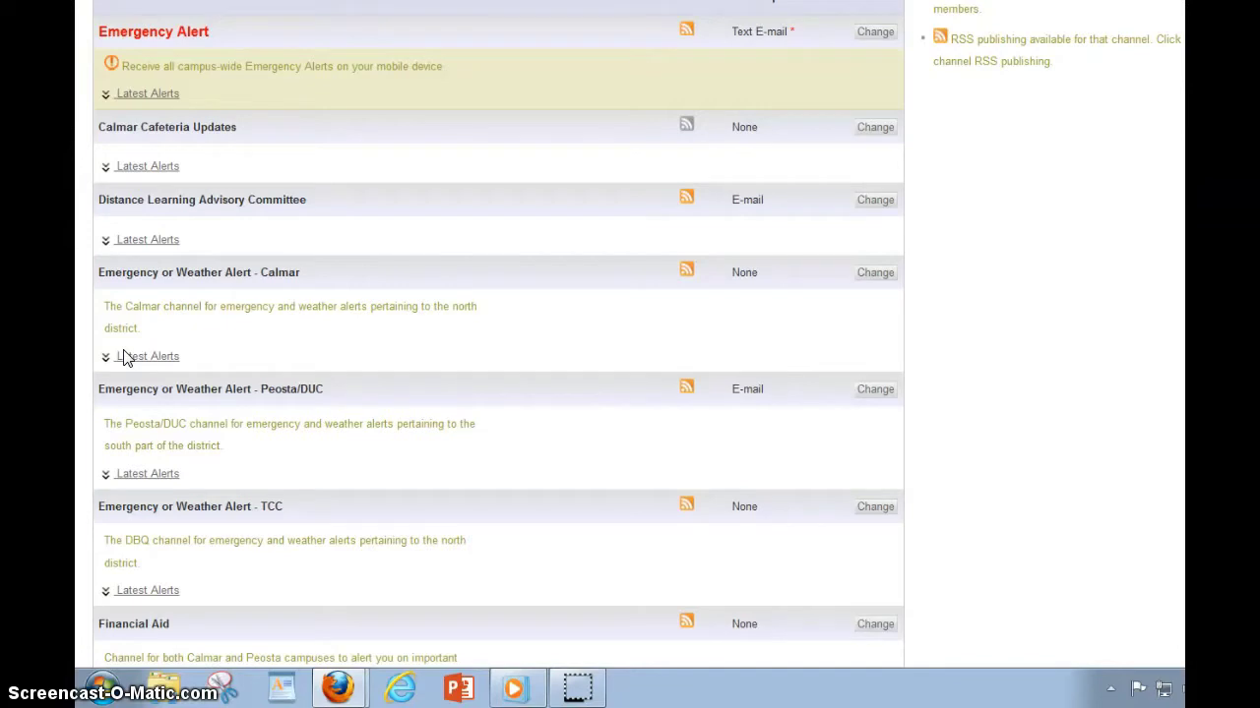
pyautogui.click(126, 358)
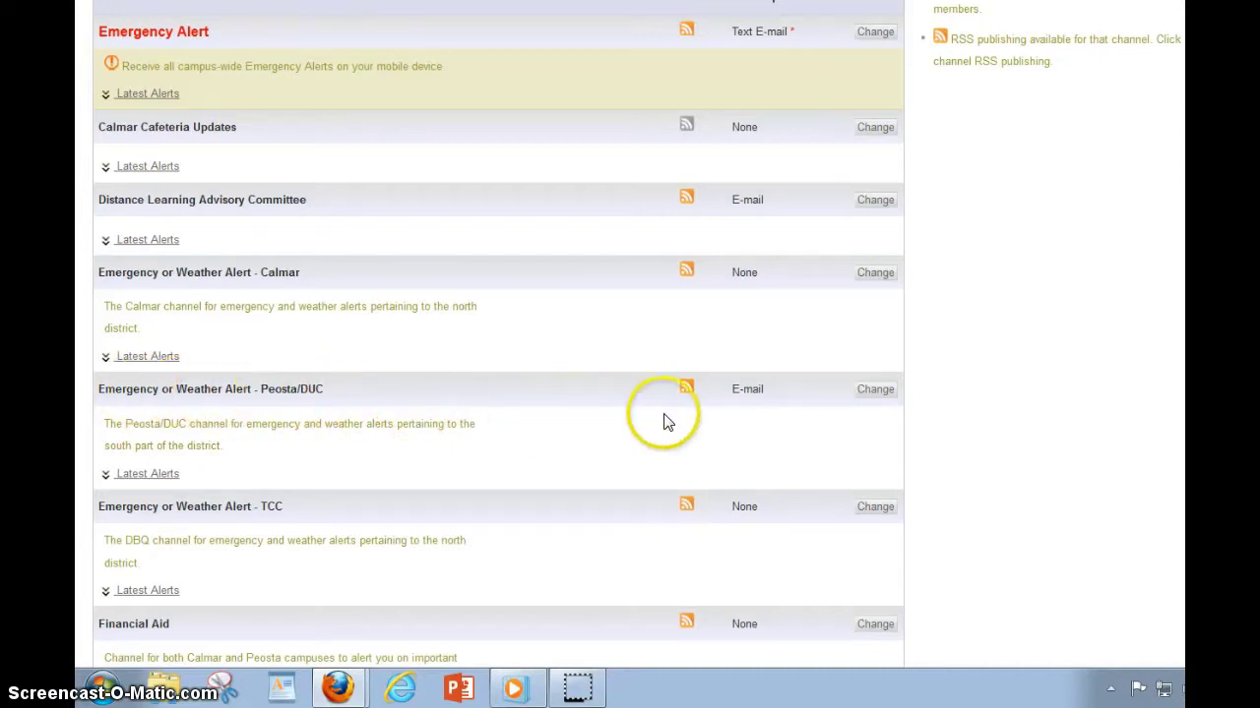
pyautogui.click(873, 390)
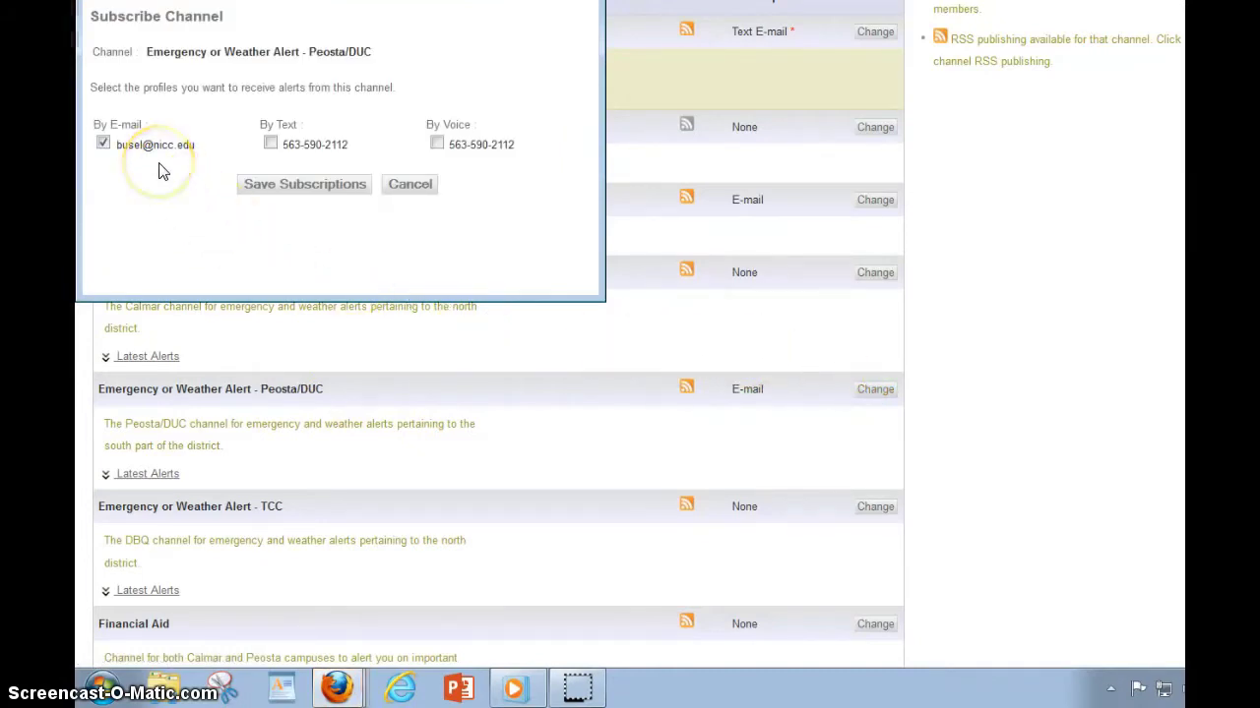
# Step: Tick By Text and By Voice for the Peosta/DUC channel and save the subscriptions
pyautogui.click(270, 146)
pyautogui.click(437, 144)
pyautogui.click(344, 184)
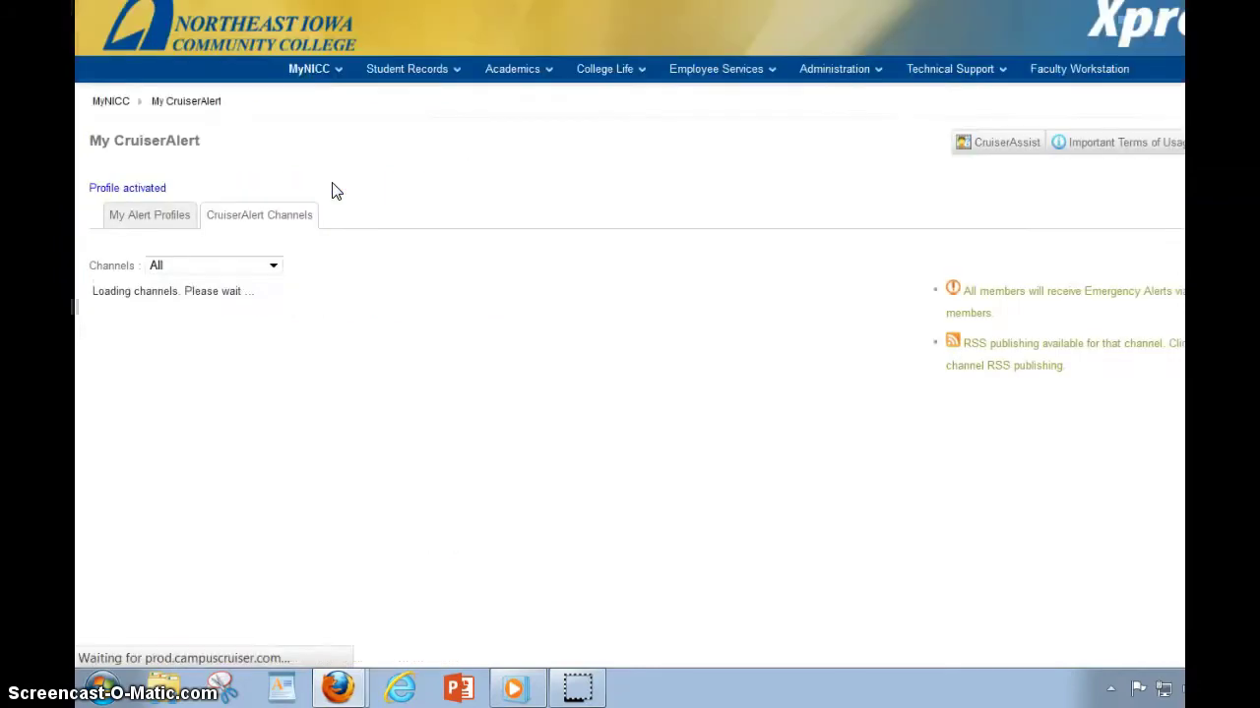
pyautogui.click(365, 266)
pyautogui.scroll(-5, 505, 436)
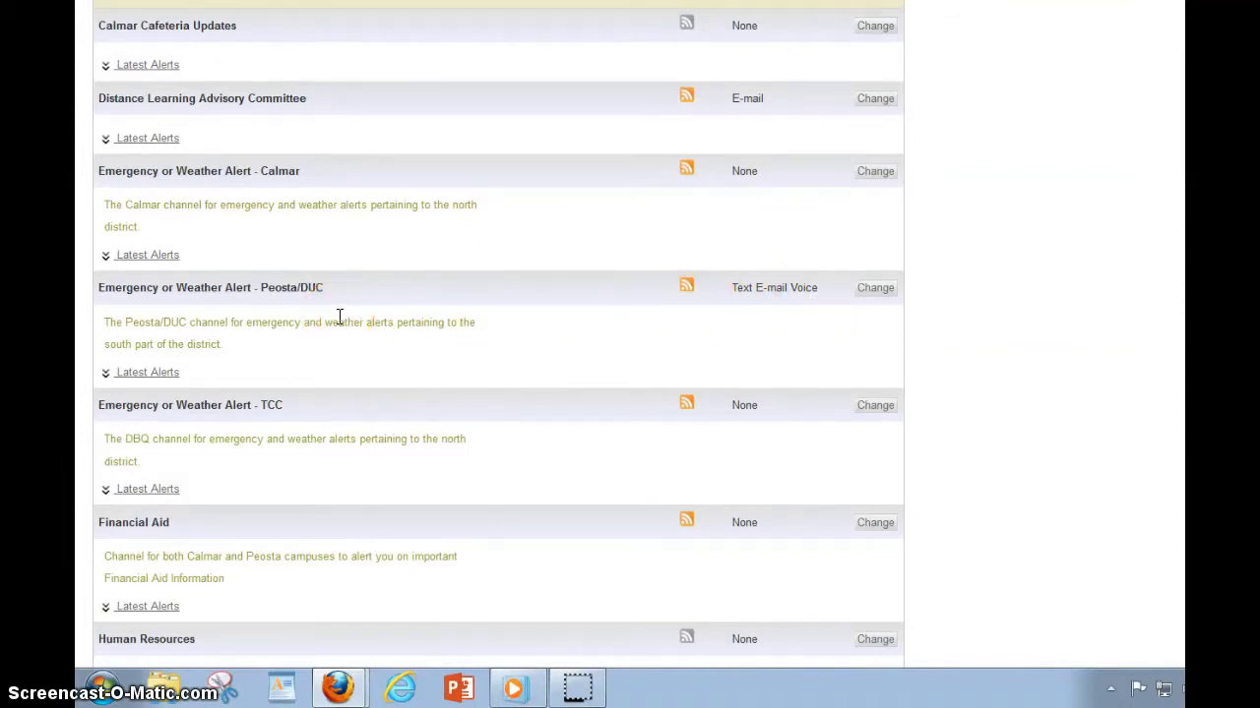
pyautogui.scroll(-3, 339, 316)
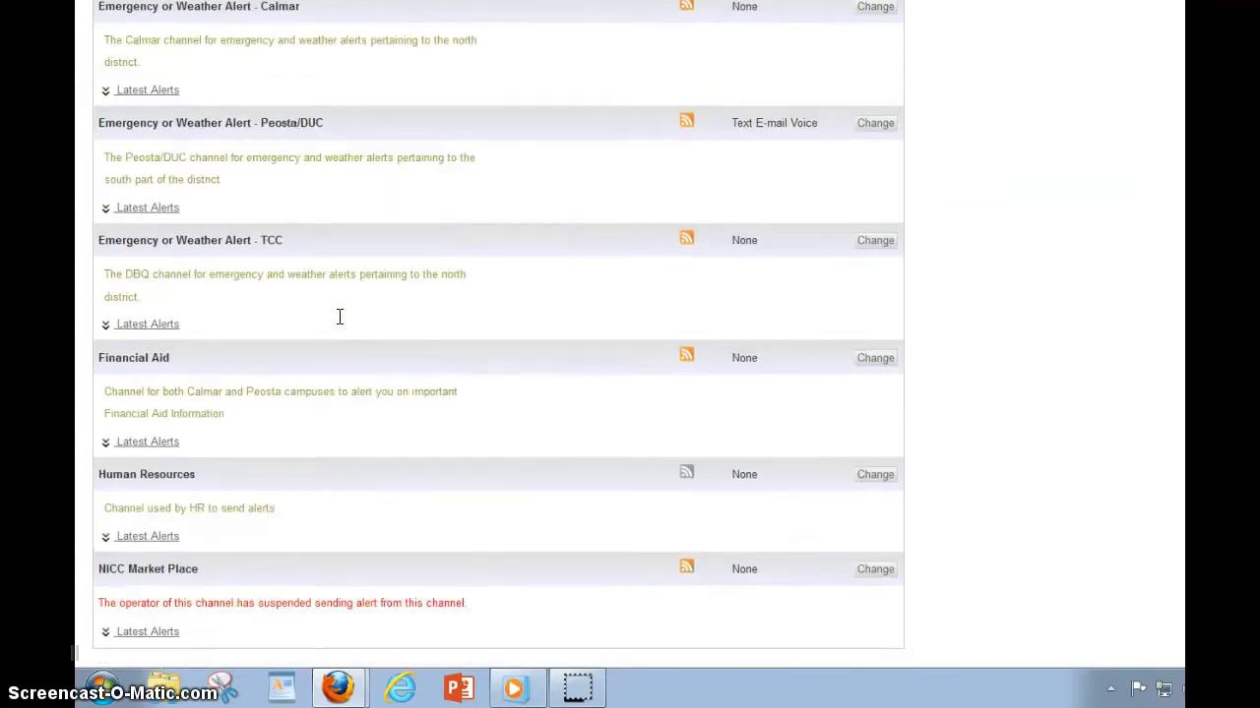
pyautogui.scroll(8, 339, 315)
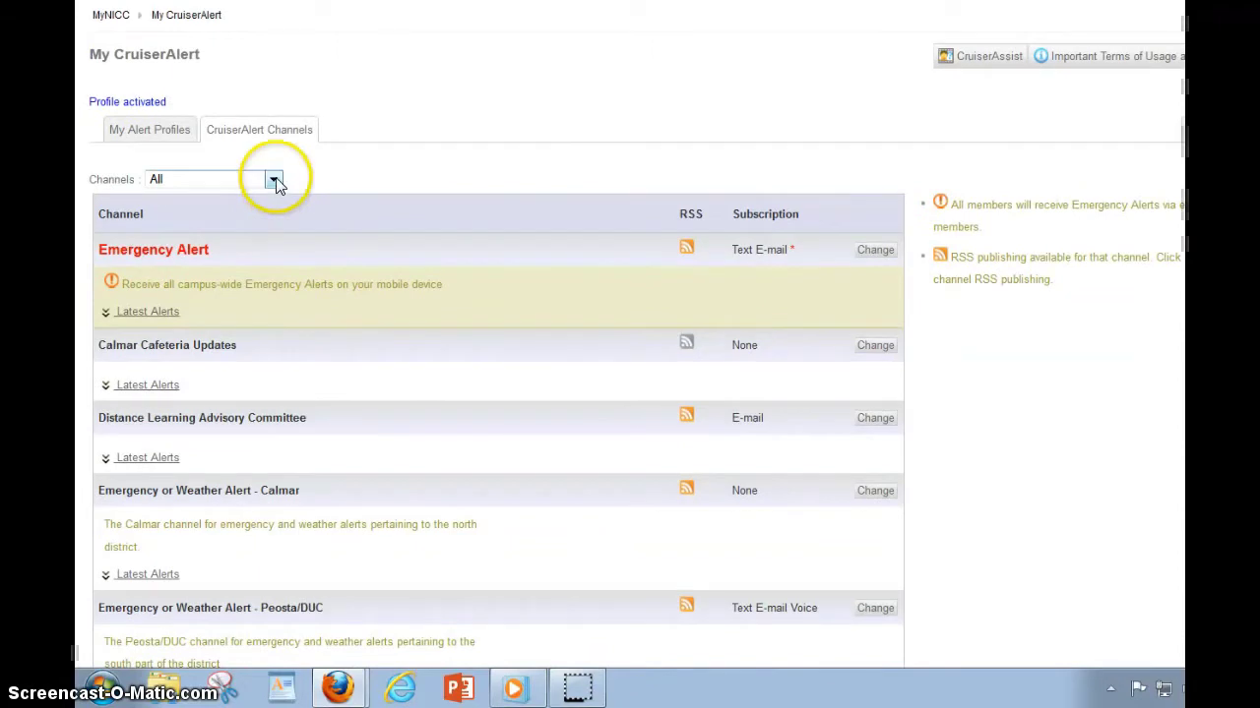
# Step: Filter channels to Committees and add By Text to the Distance Learning Advisory Committee subscription
pyautogui.click(274, 179)
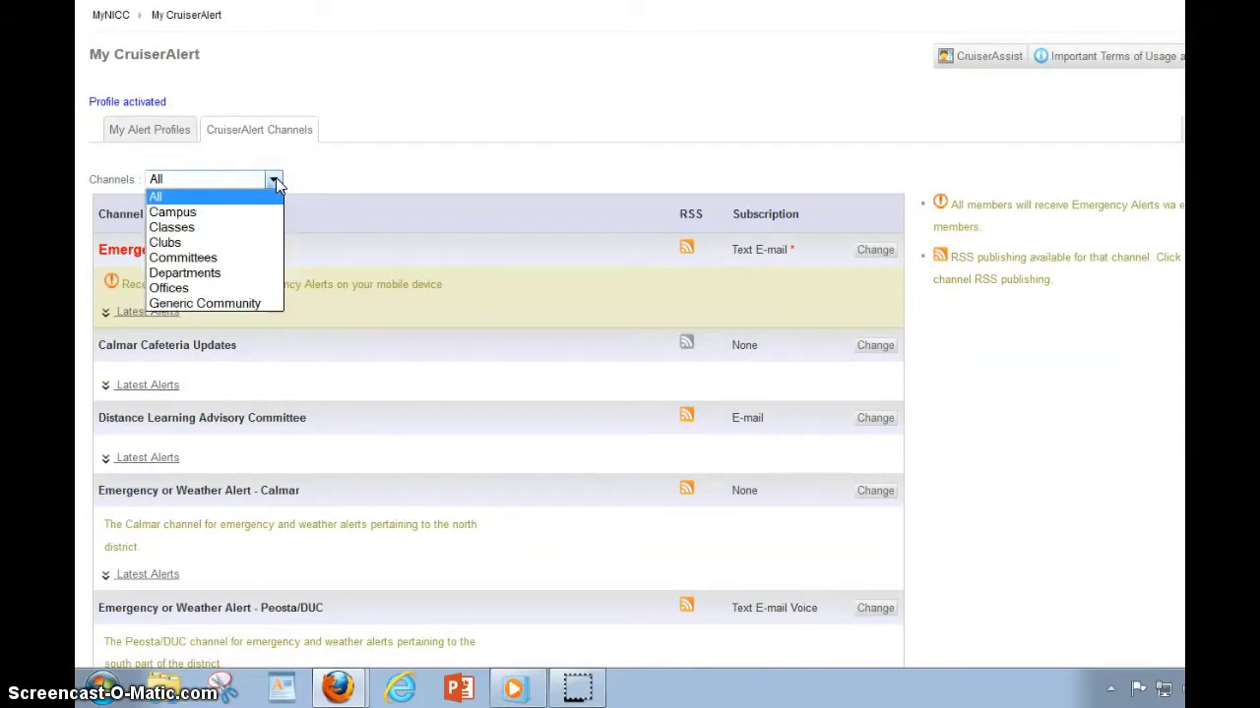
pyautogui.click(245, 259)
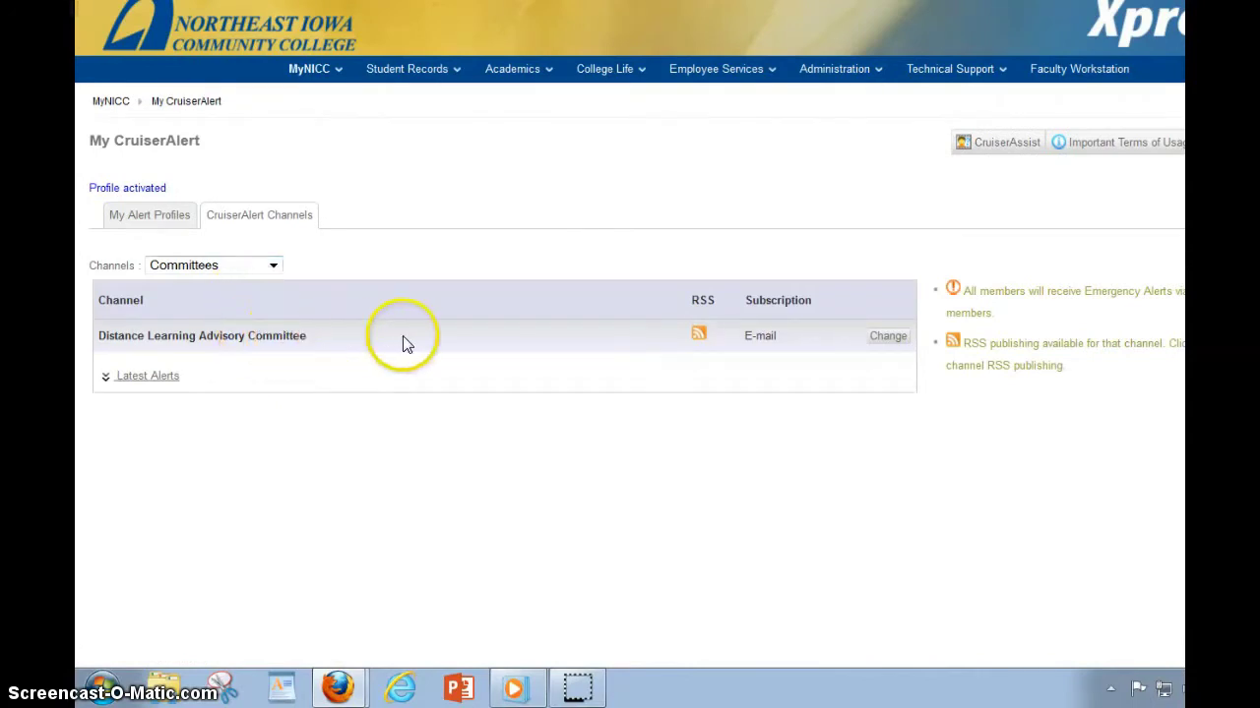
pyautogui.click(882, 342)
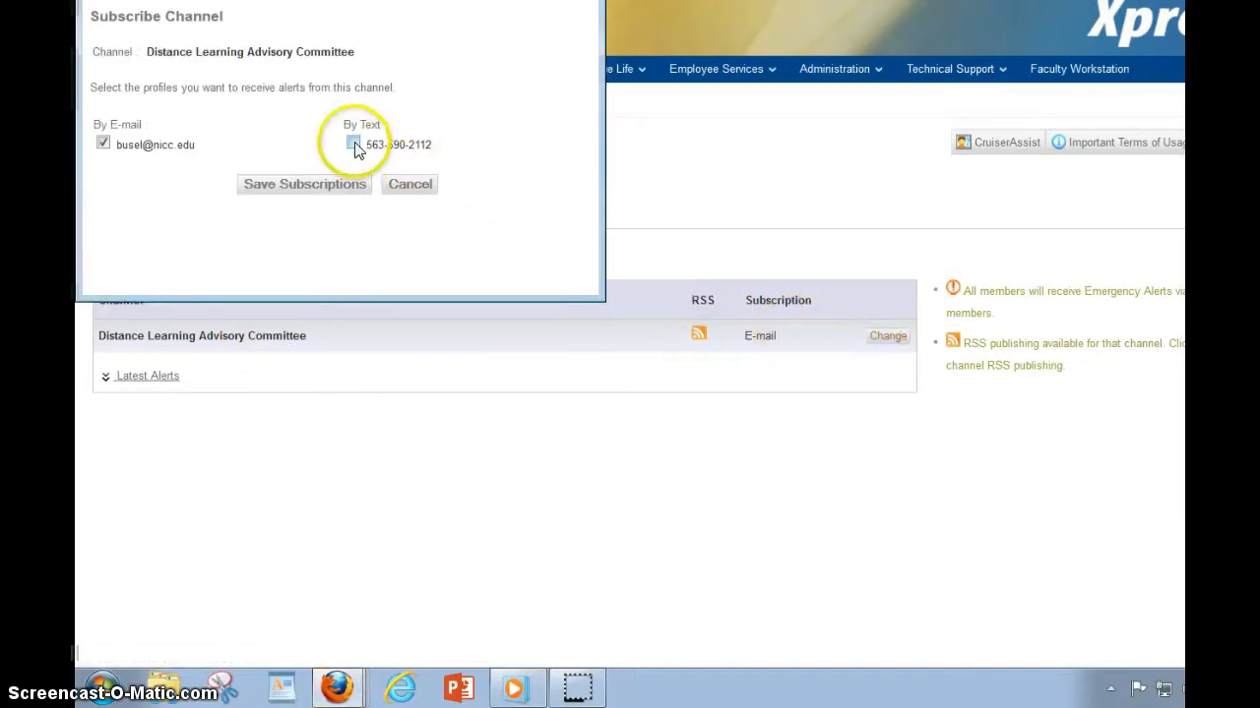
pyautogui.click(353, 143)
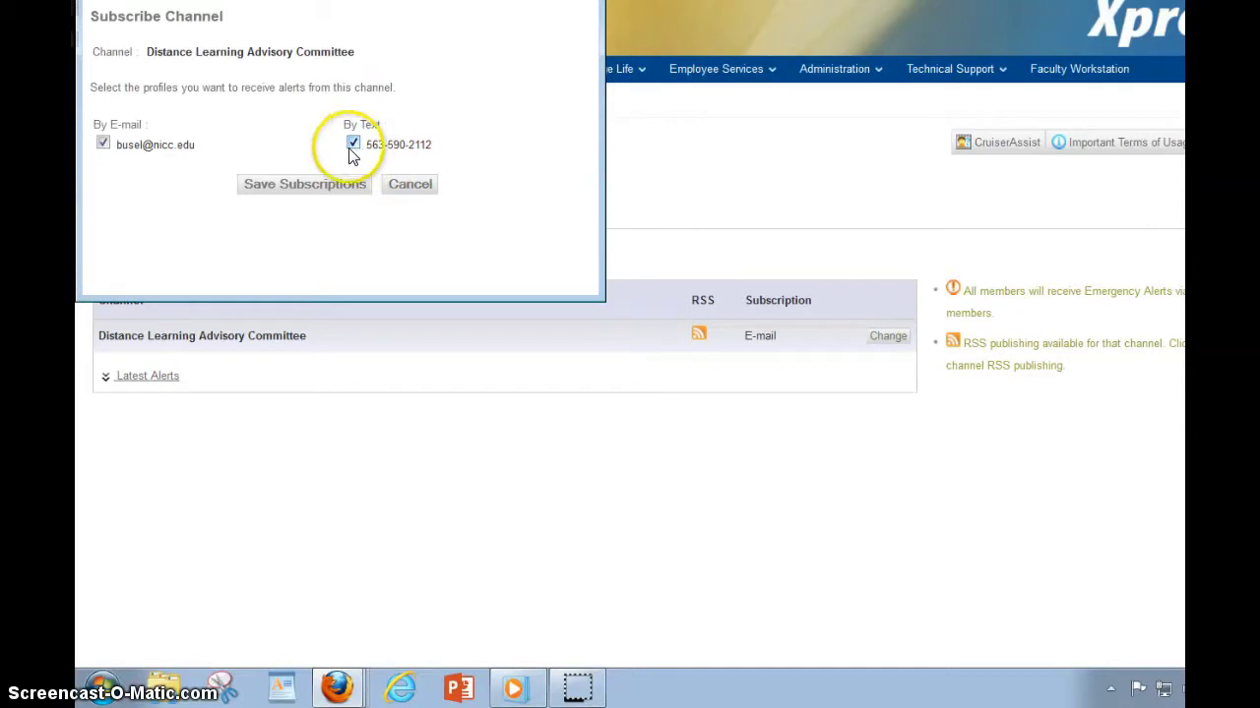
pyautogui.click(335, 187)
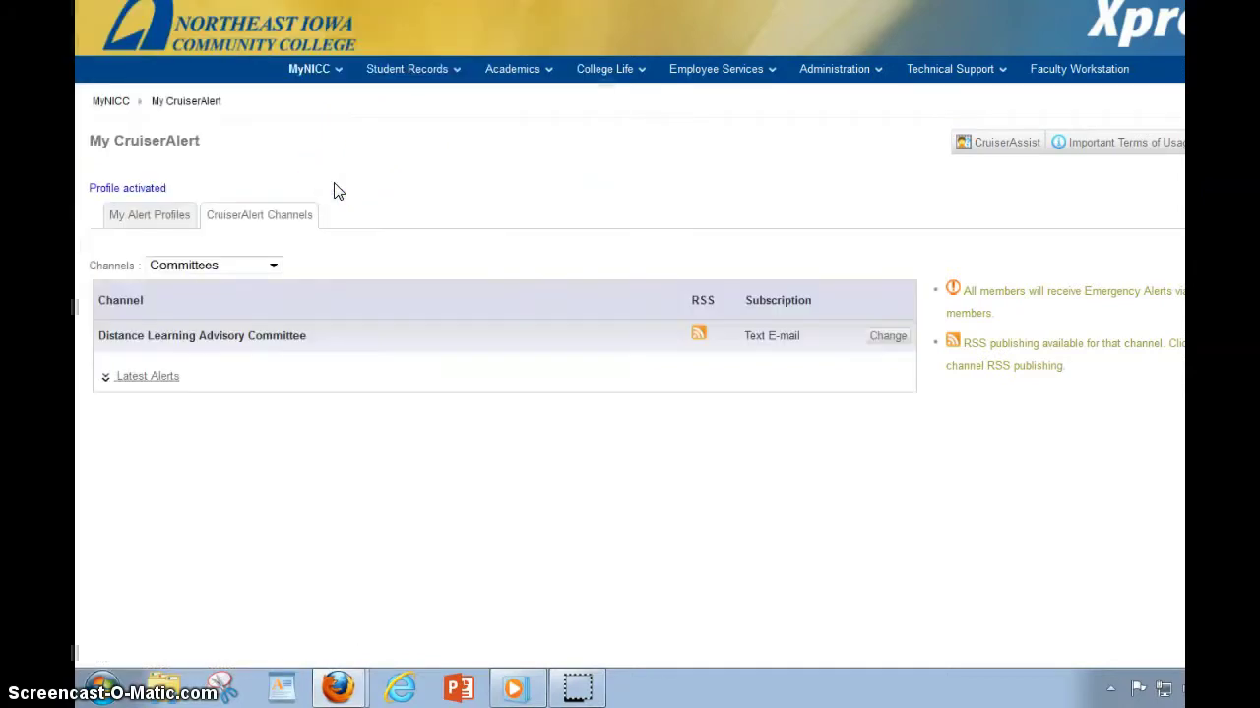